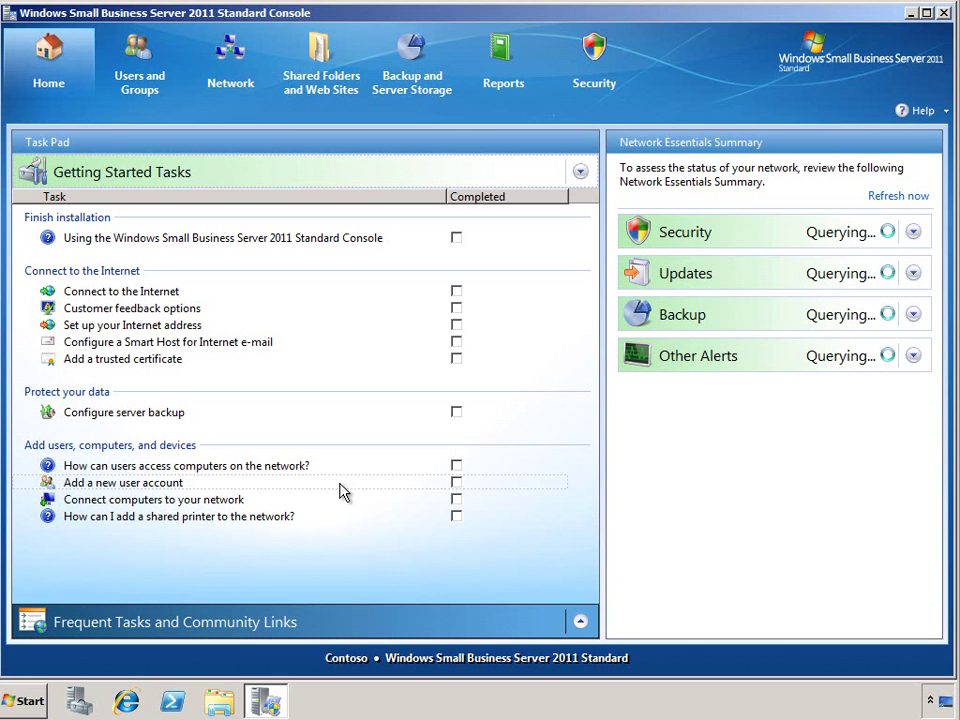
Collapse Getting Started Tasks so the Home page shows Frequent Tasks and Community Links
{"action": "left_click", "coordinate": [360, 633]}
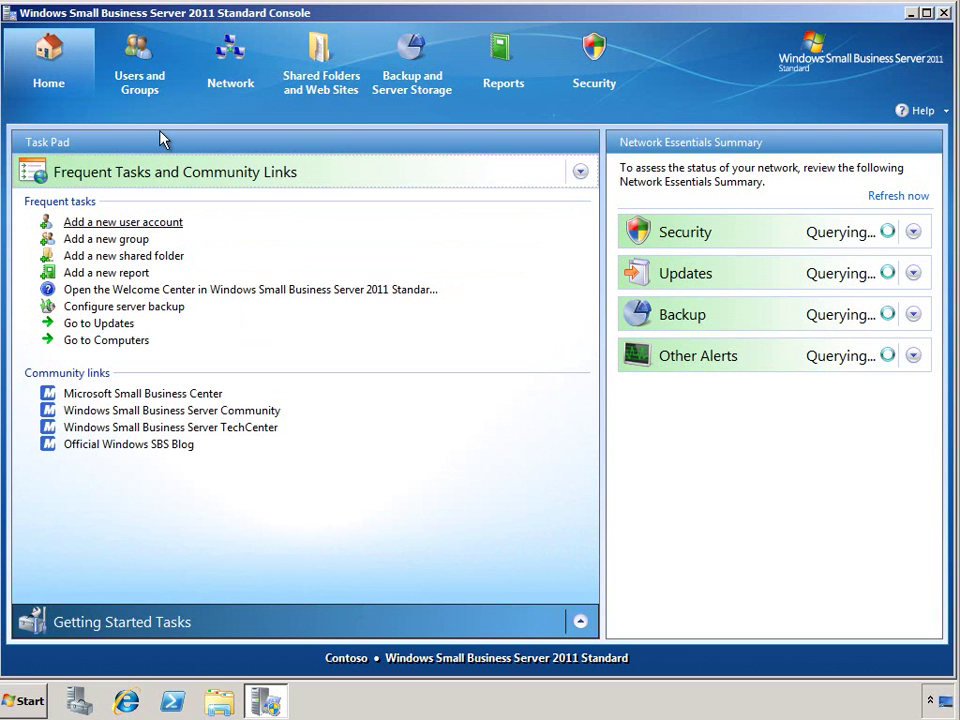
{"action": "left_click", "coordinate": [148, 90]}
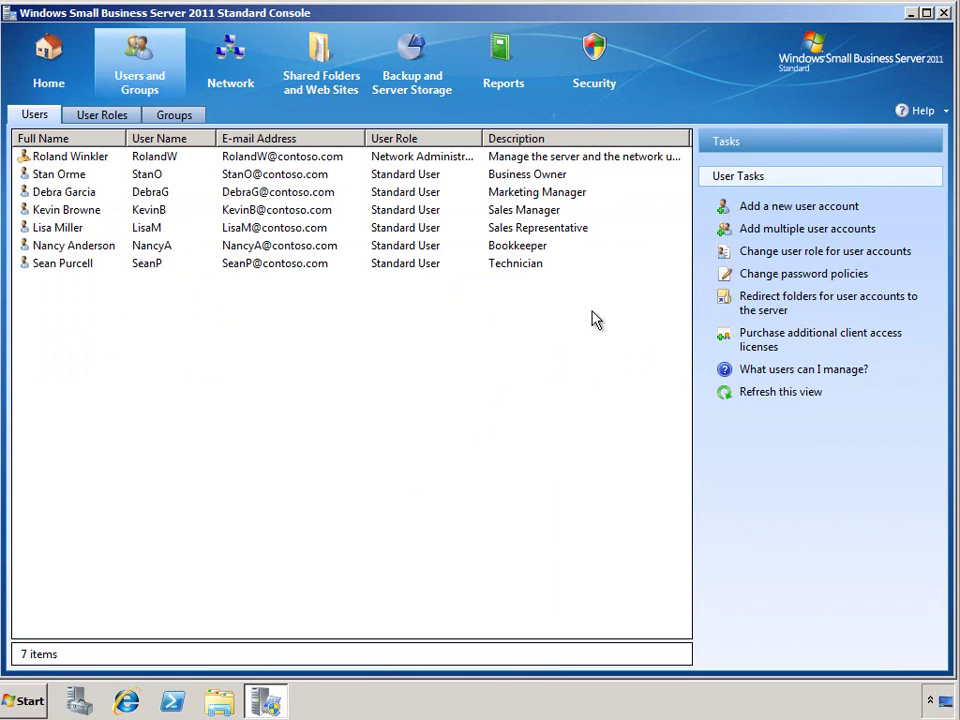
Start a new user account with the user's first and last name, keeping the default short user name
{"action": "left_click", "coordinate": [838, 212]}
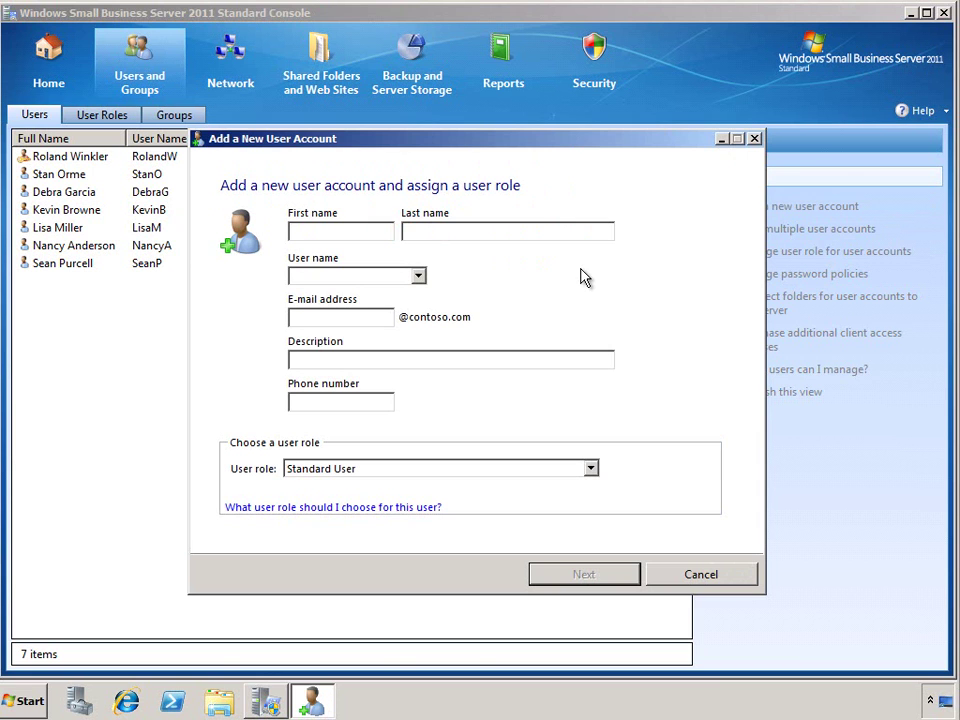
{"action": "key", "text": "Tab"}
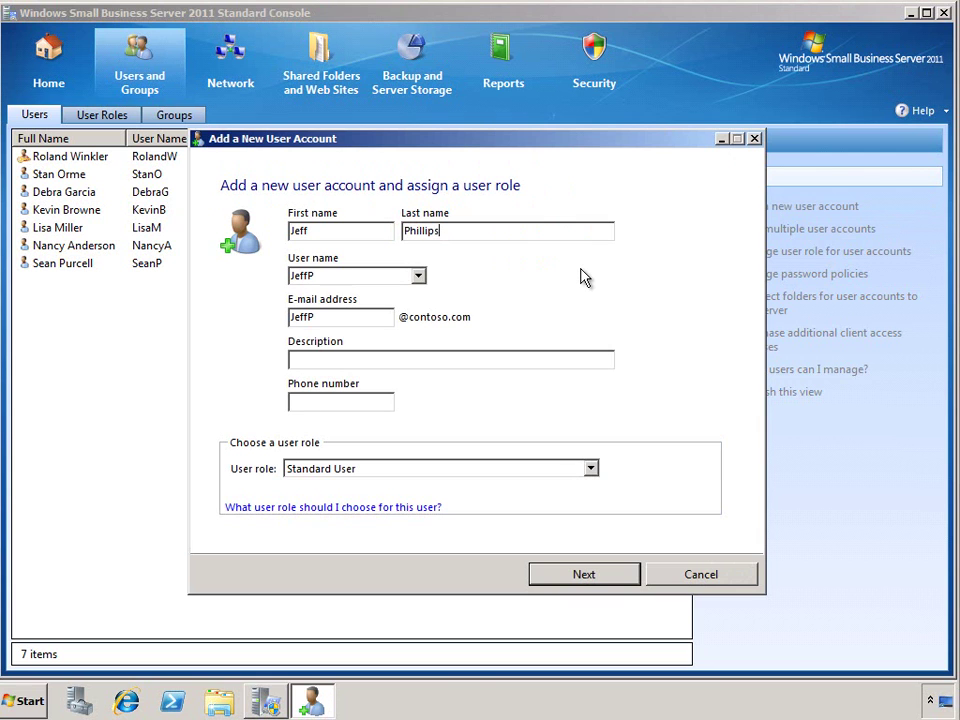
{"action": "key", "text": "Tab"}
{"action": "left_click", "coordinate": [419, 276]}
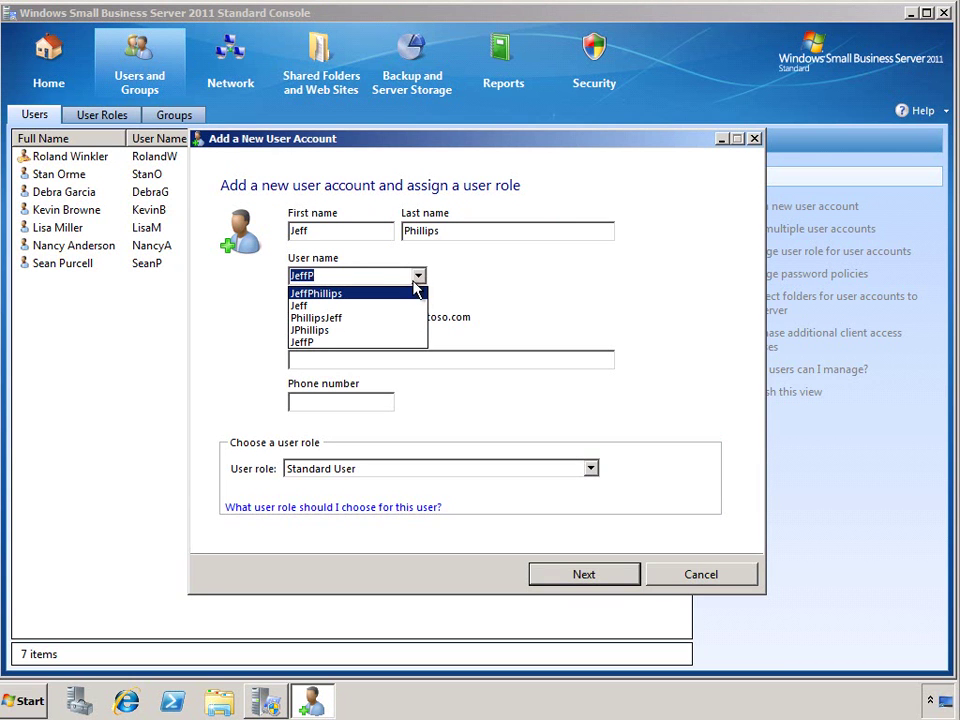
{"action": "left_click", "coordinate": [358, 279]}
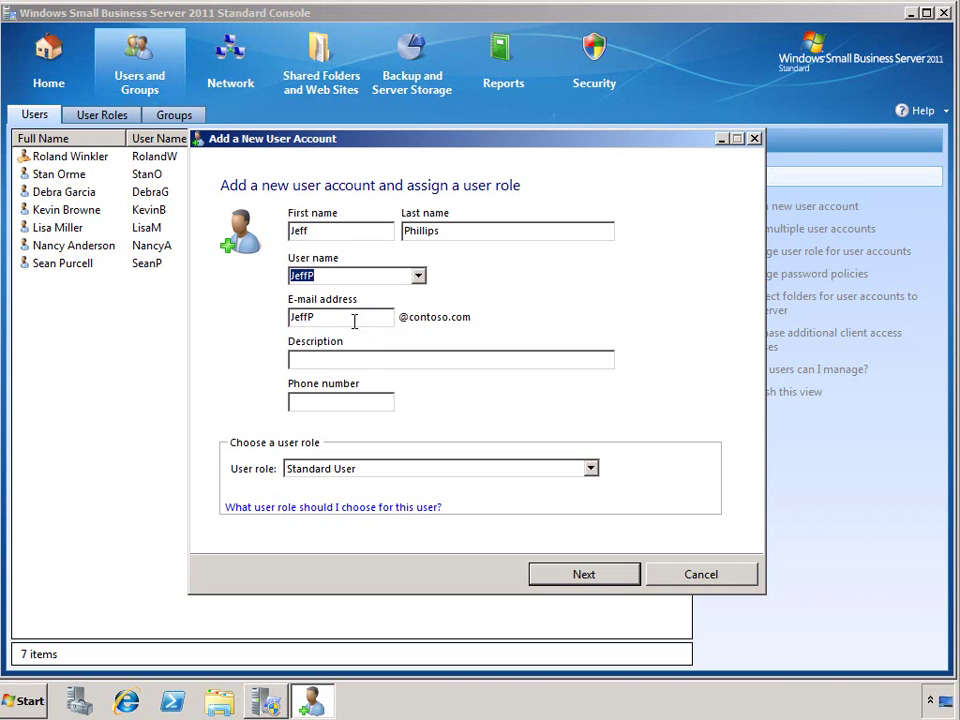
Add the description 'Marketing representative' and the user's phone number, and assign the Marketing User role
{"action": "left_click", "coordinate": [360, 359]}
{"action": "type", "text": "Marketing representative"}
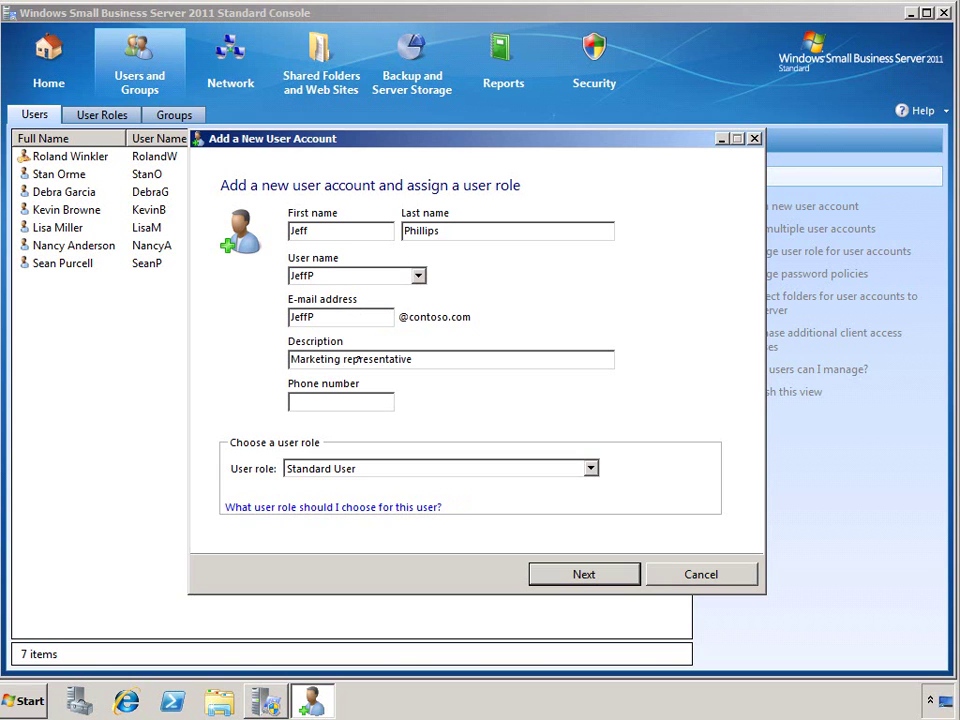
{"action": "key", "text": "Tab"}
{"action": "type", "text": "882-8080"}
{"action": "key", "text": "Tab"}
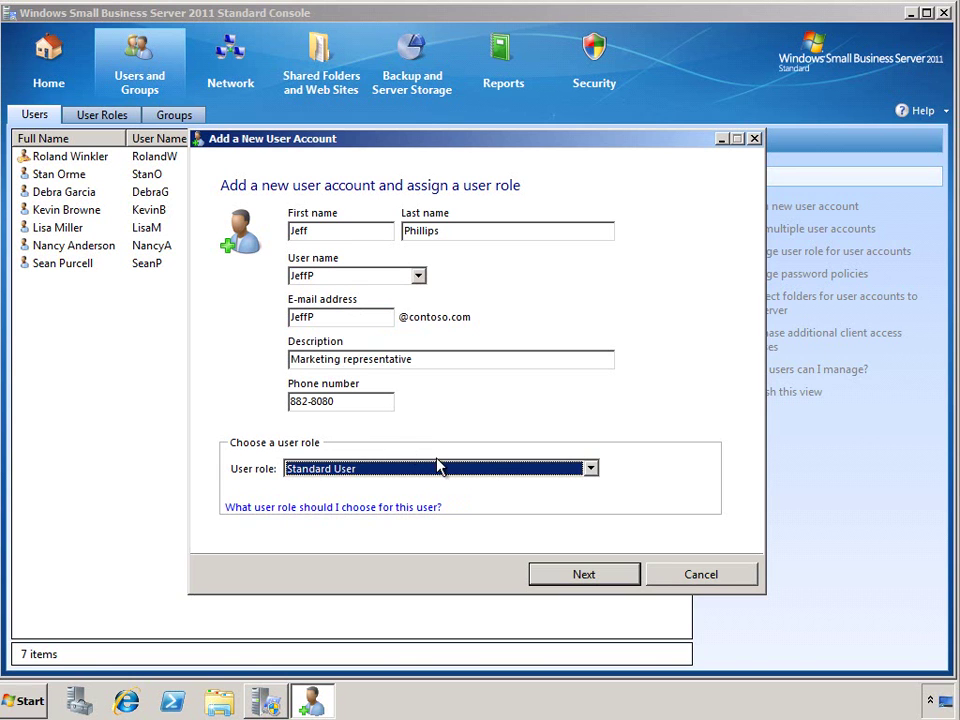
{"action": "left_click", "coordinate": [594, 470]}
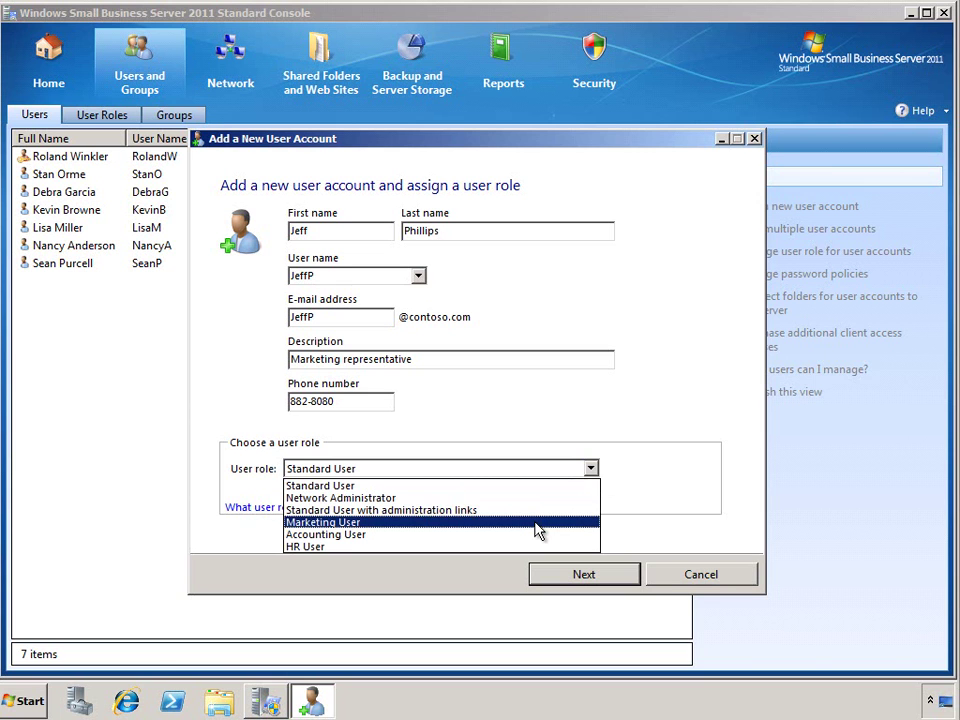
{"action": "left_click", "coordinate": [538, 530]}
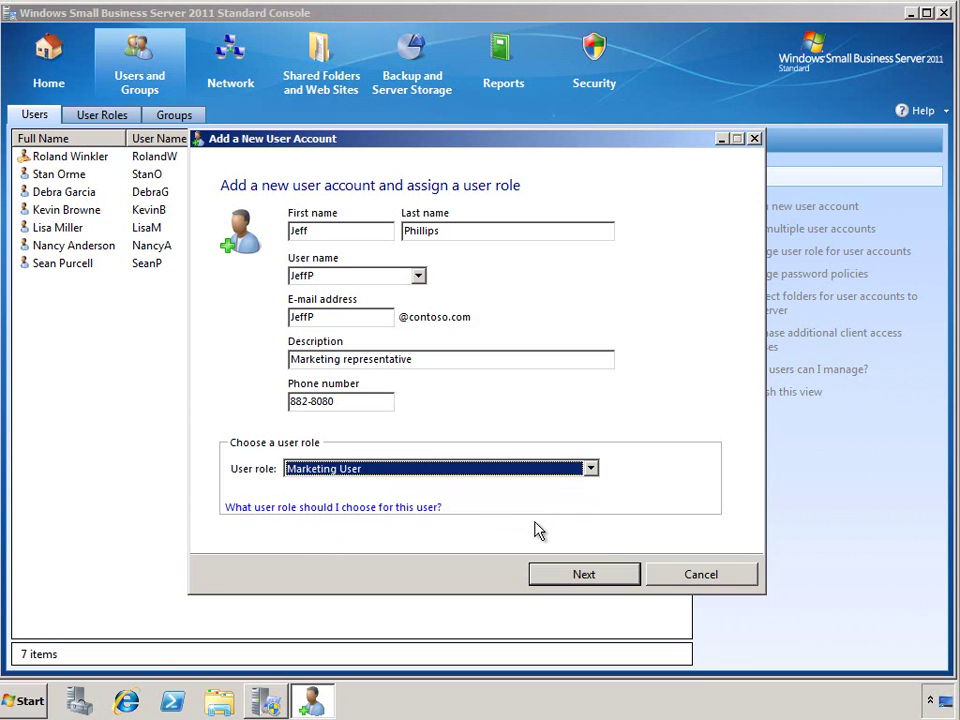
Enter and confirm the account password, create the user account, and finish the wizard
{"action": "left_click", "coordinate": [565, 570]}
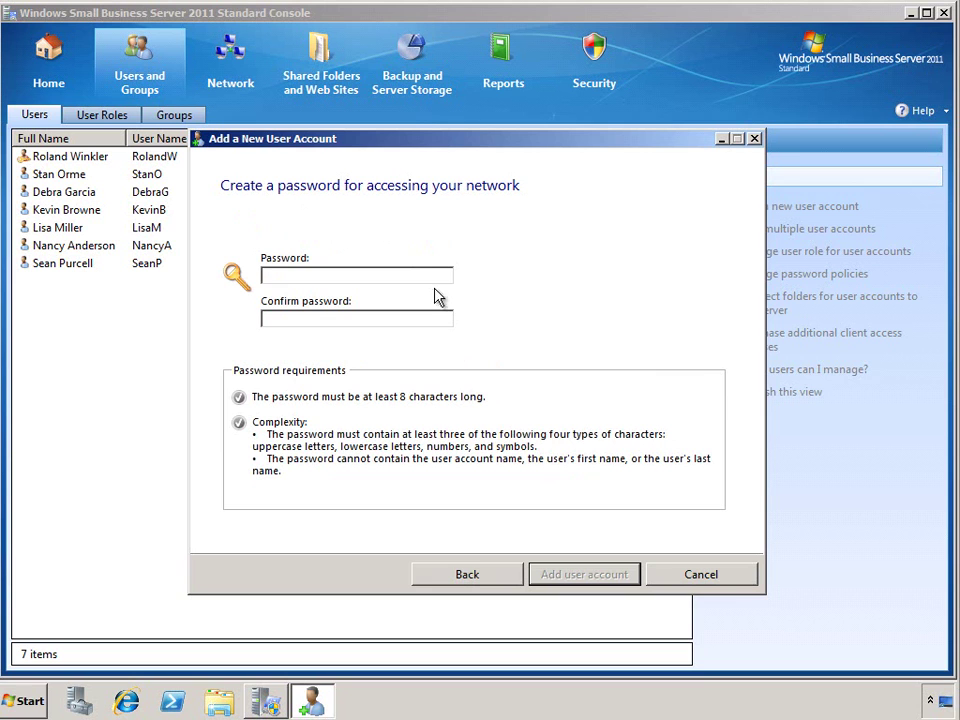
{"action": "type", "text": "Password1!"}
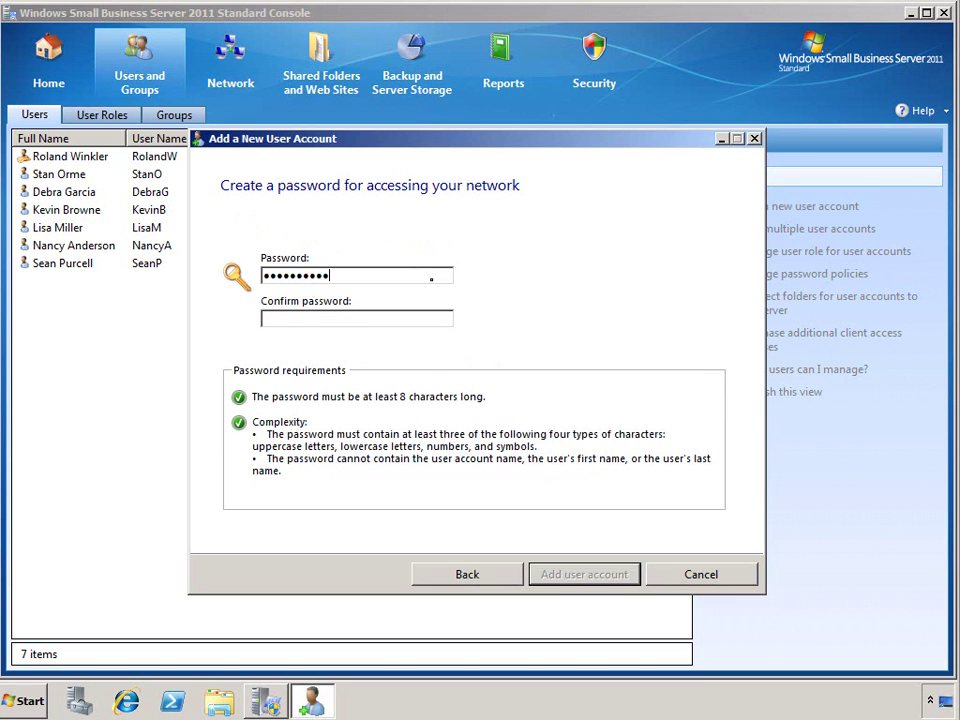
{"action": "key", "text": "Tab"}
{"action": "type", "text": "Password1!"}
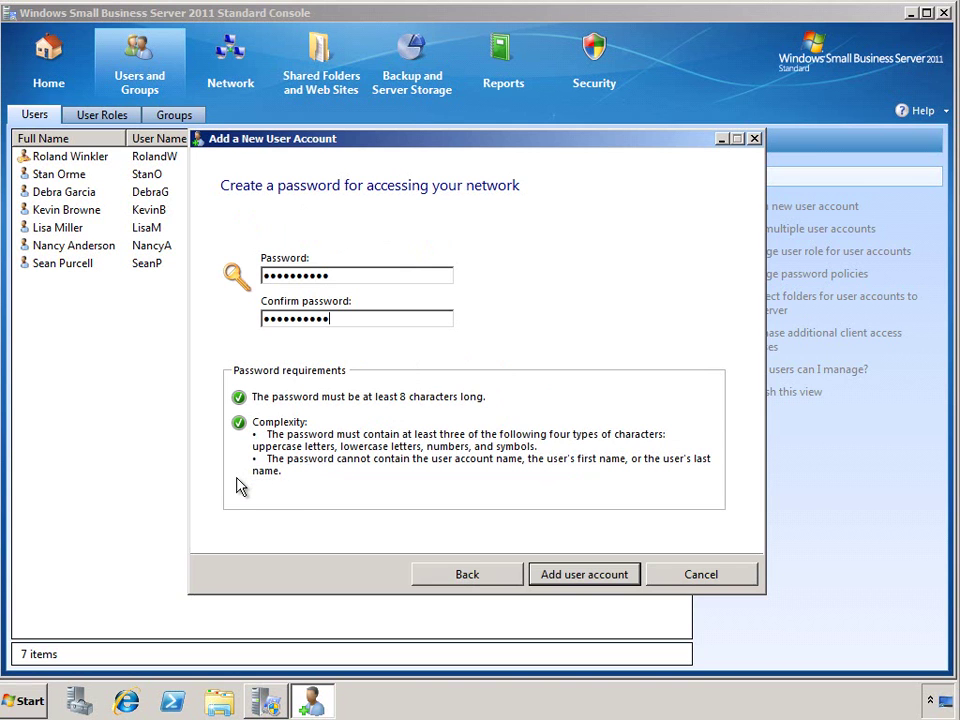
{"action": "left_click", "coordinate": [572, 575]}
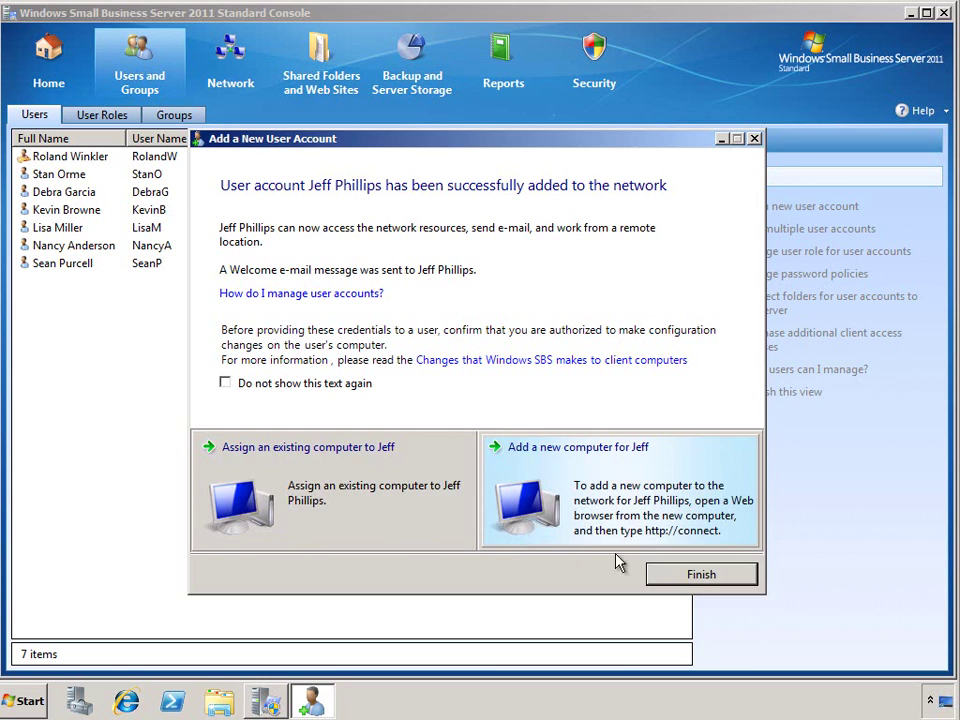
{"action": "left_click", "coordinate": [651, 578]}
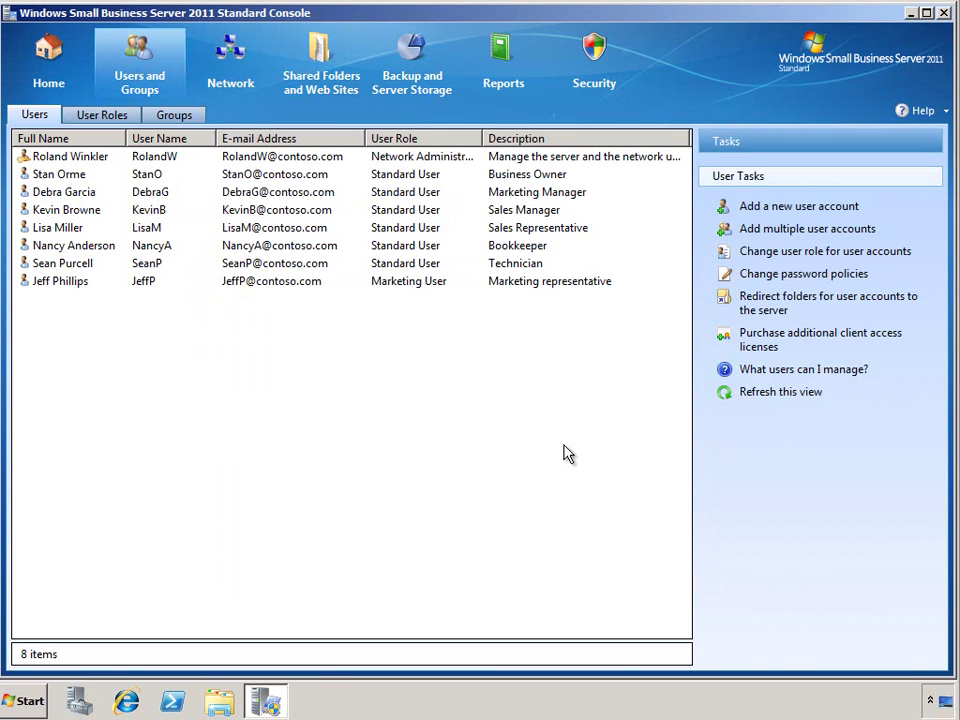
Open the new user's properties and review Remote Access and the 2.0 GB E-Mail quota
{"action": "left_click", "coordinate": [441, 284]}
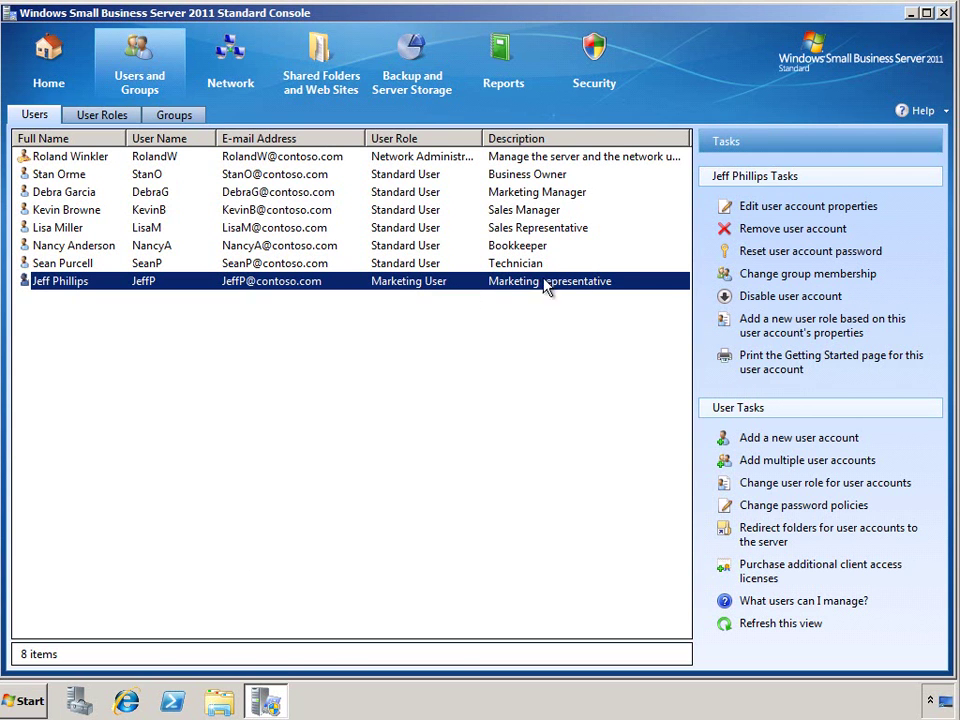
{"action": "left_click", "coordinate": [737, 207]}
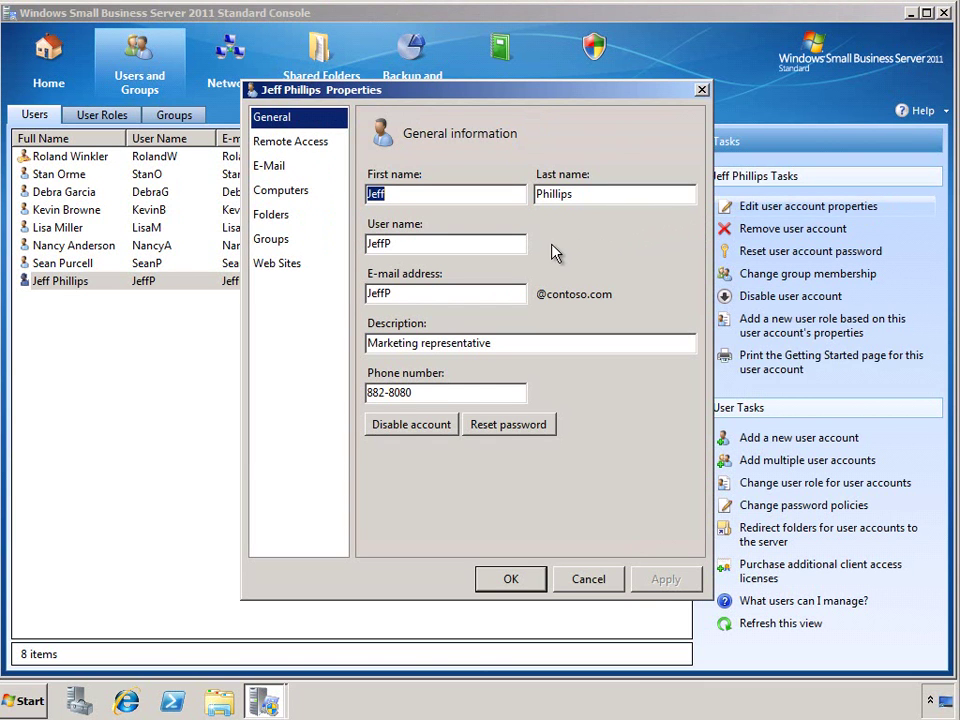
{"action": "left_click", "coordinate": [321, 148]}
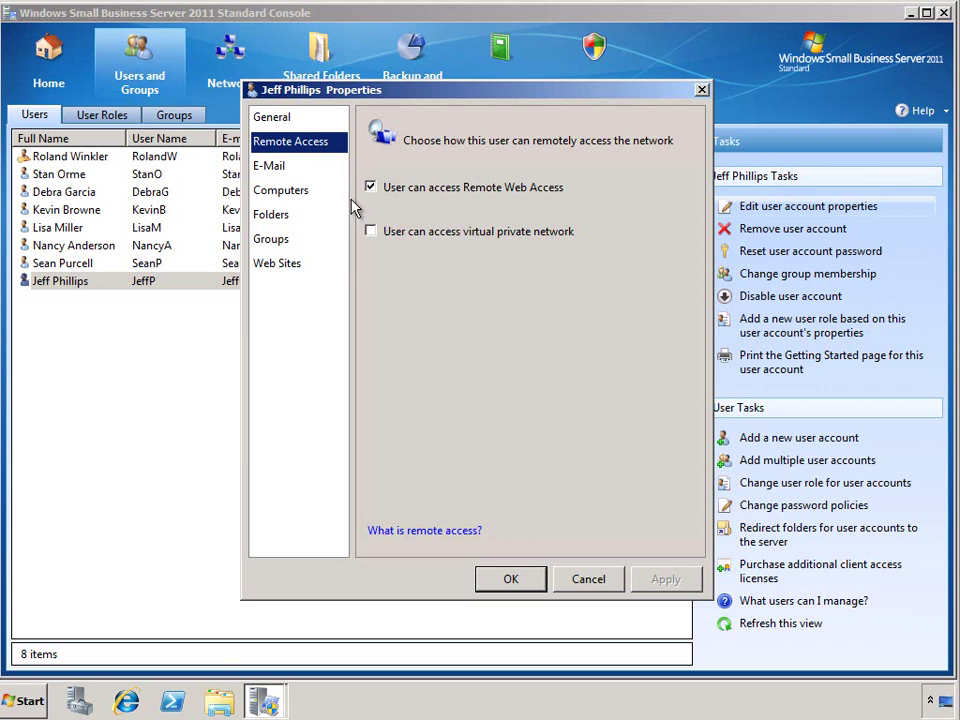
{"action": "left_click", "coordinate": [314, 173]}
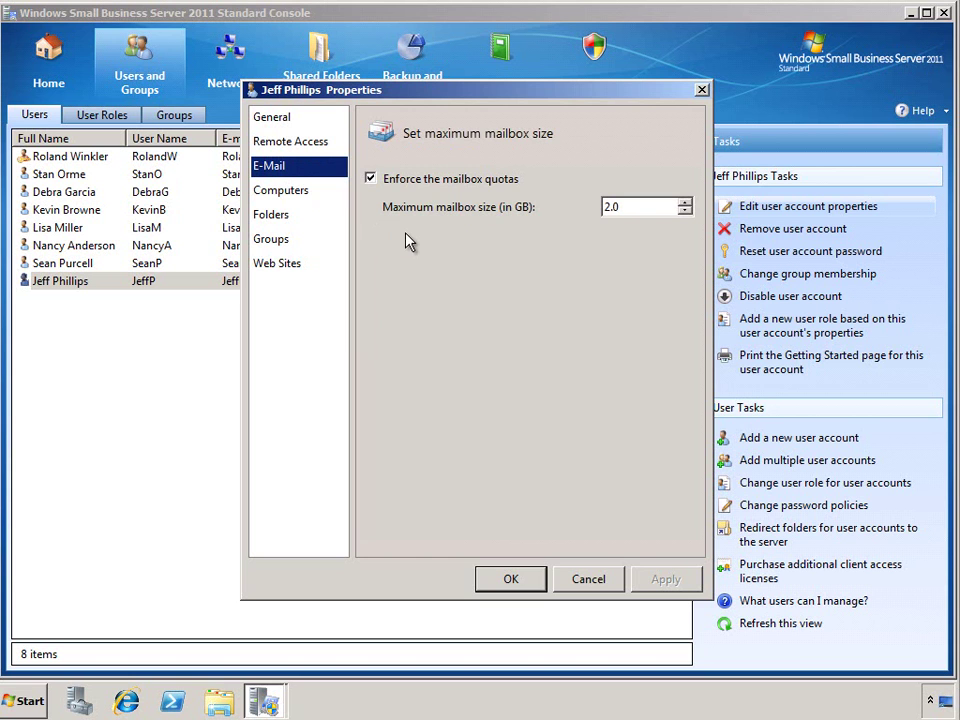
Make the new user Local Administrator on their own computer, then view the Folders settings
{"action": "left_click", "coordinate": [629, 209]}
{"action": "left_click", "coordinate": [337, 195]}
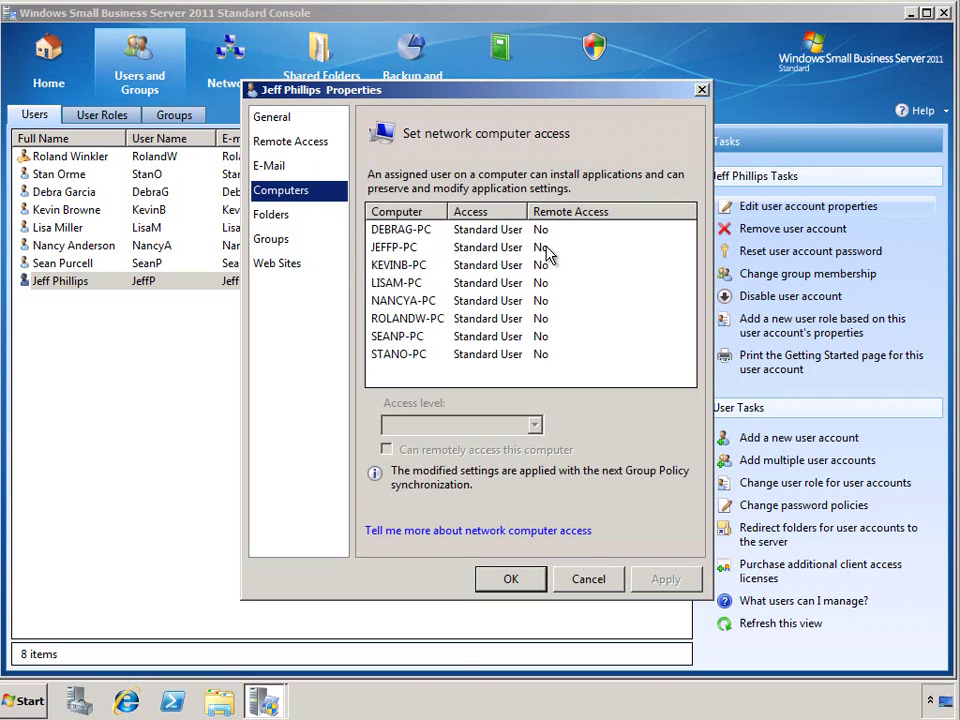
{"action": "left_click", "coordinate": [548, 257]}
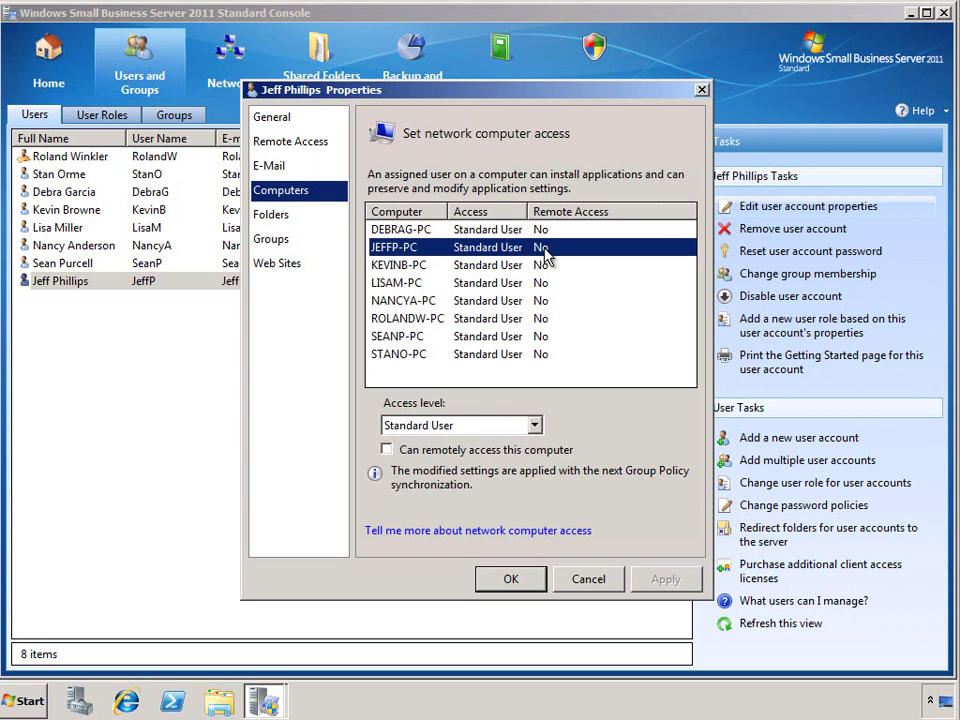
{"action": "left_click", "coordinate": [535, 425]}
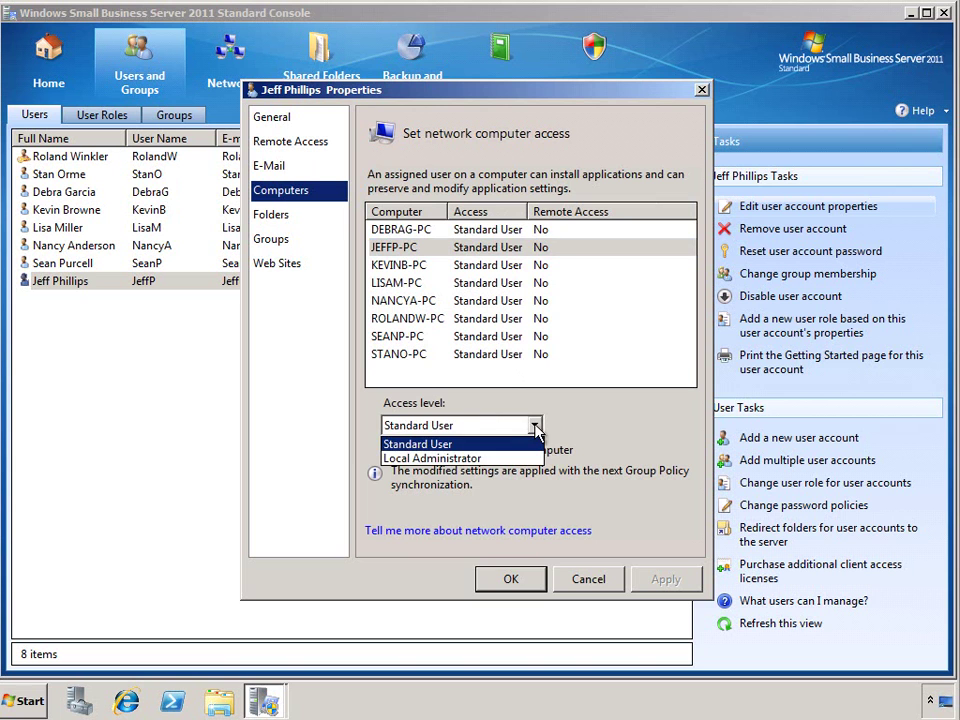
{"action": "left_click", "coordinate": [480, 458]}
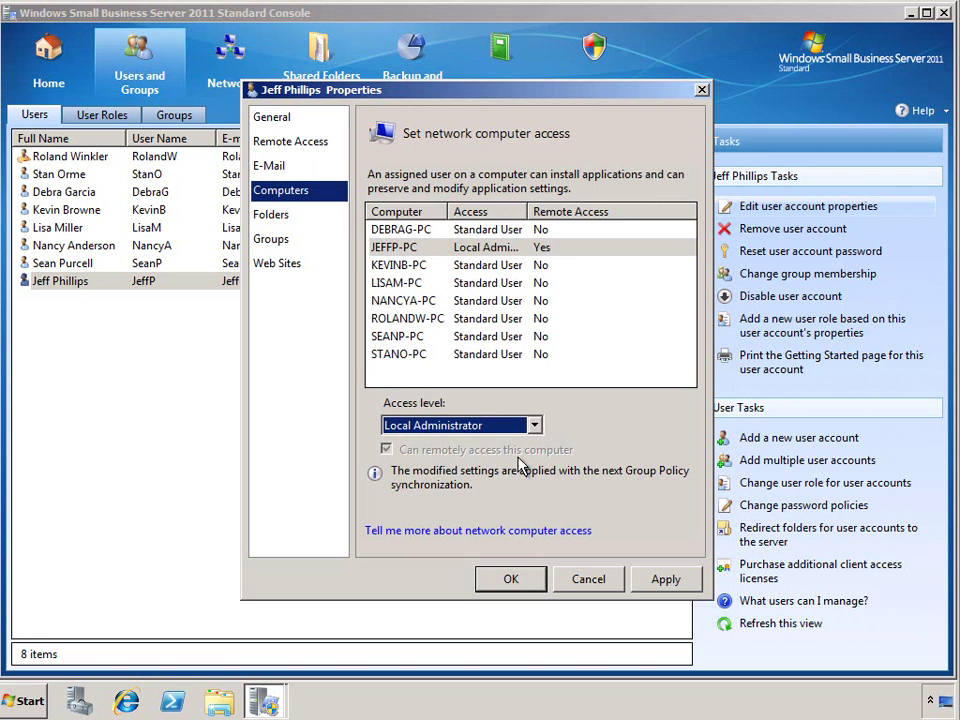
{"action": "left_click", "coordinate": [303, 220]}
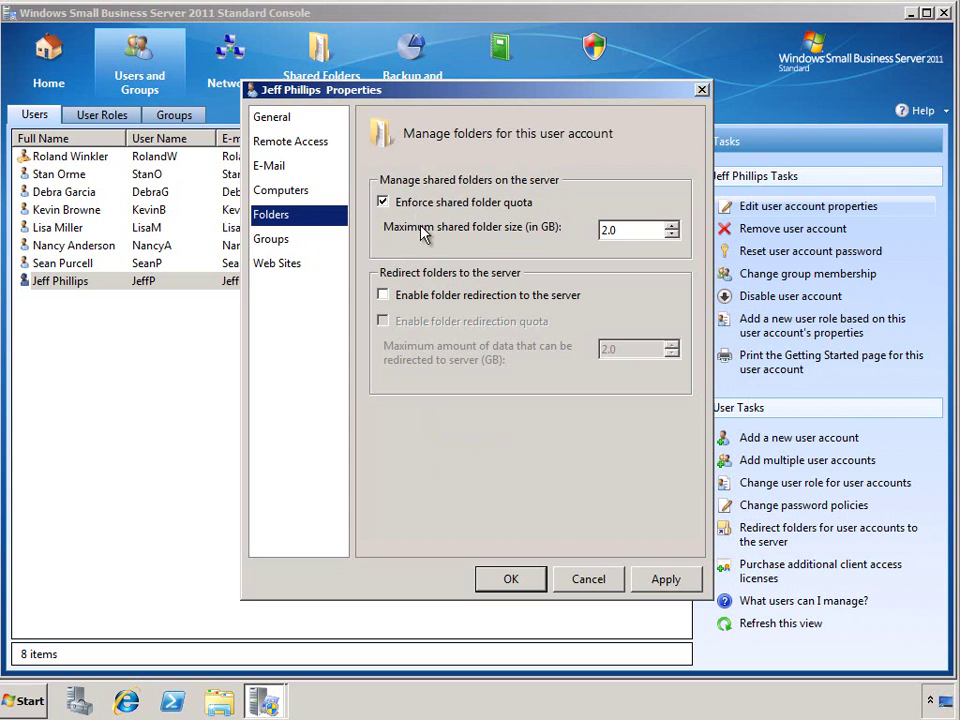
Enable folder redirection, review the Contoso Marketing Department group and web site access, and save with OK
{"action": "left_click", "coordinate": [445, 304]}
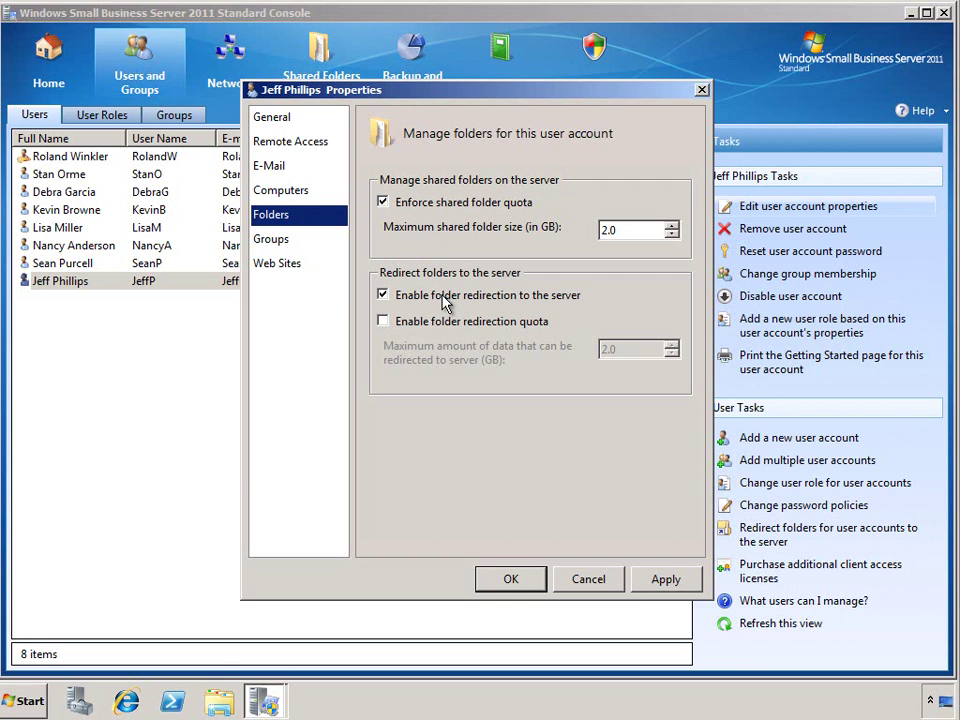
{"action": "left_click", "coordinate": [318, 247]}
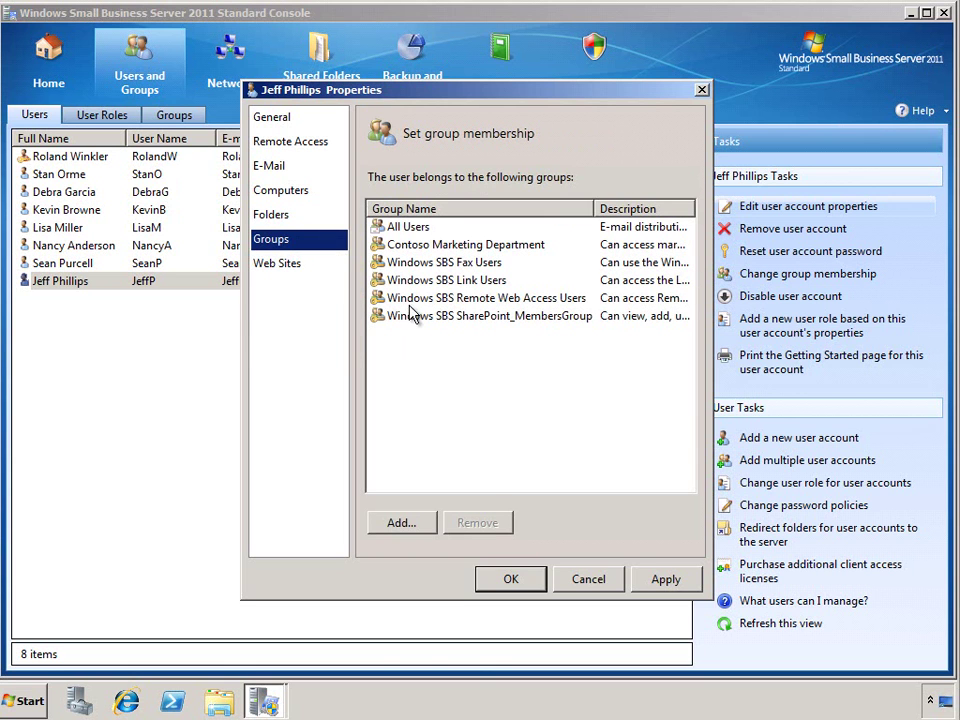
{"action": "left_click", "coordinate": [476, 247]}
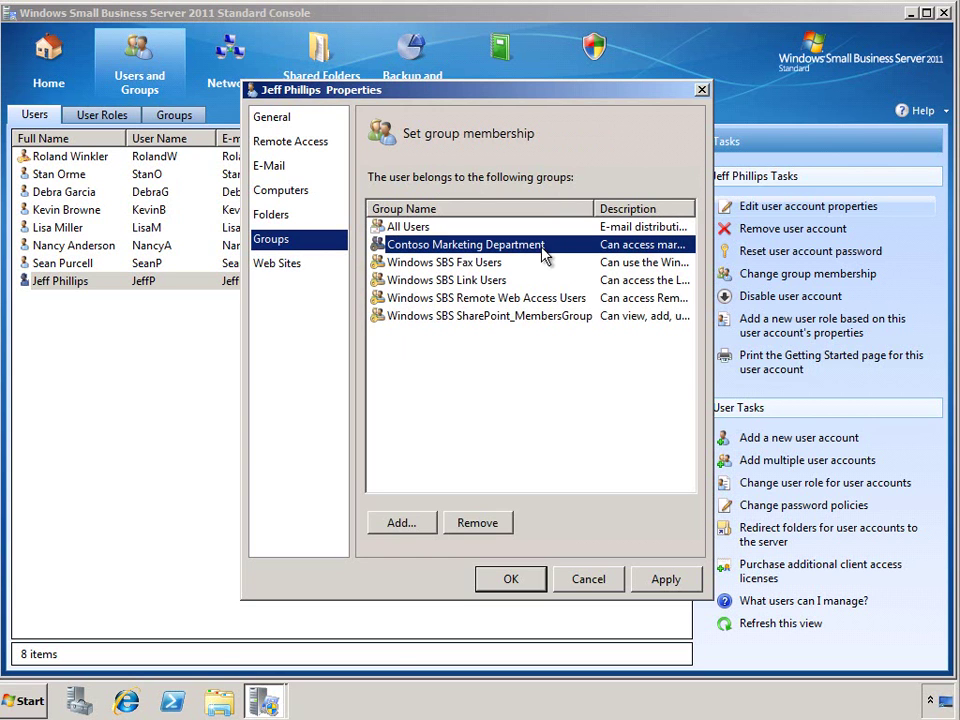
{"action": "left_click", "coordinate": [334, 268]}
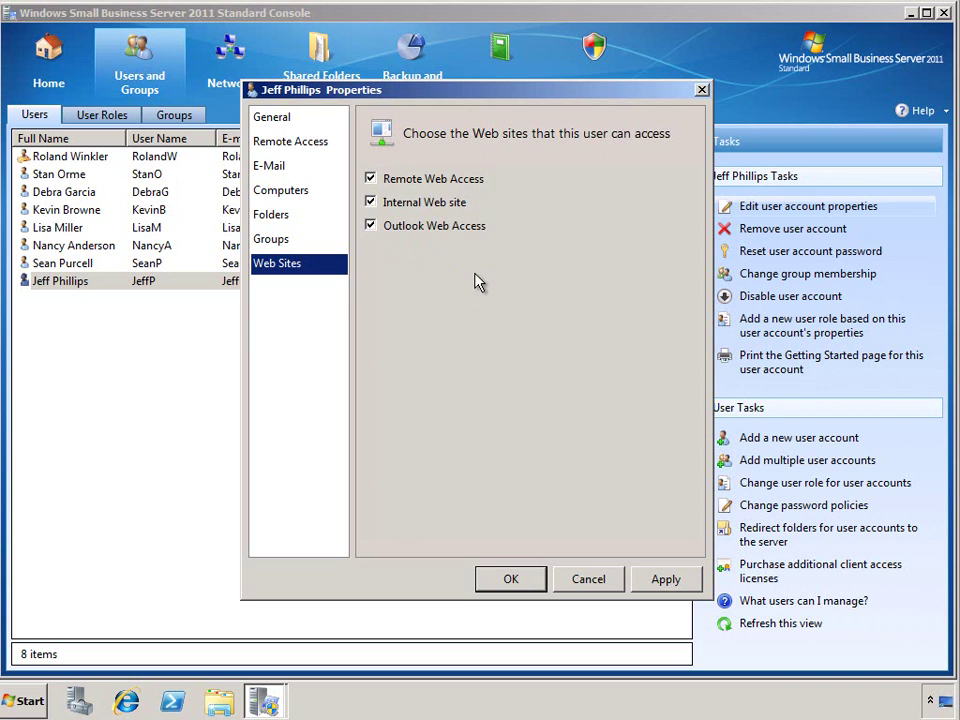
{"action": "left_click", "coordinate": [522, 578]}
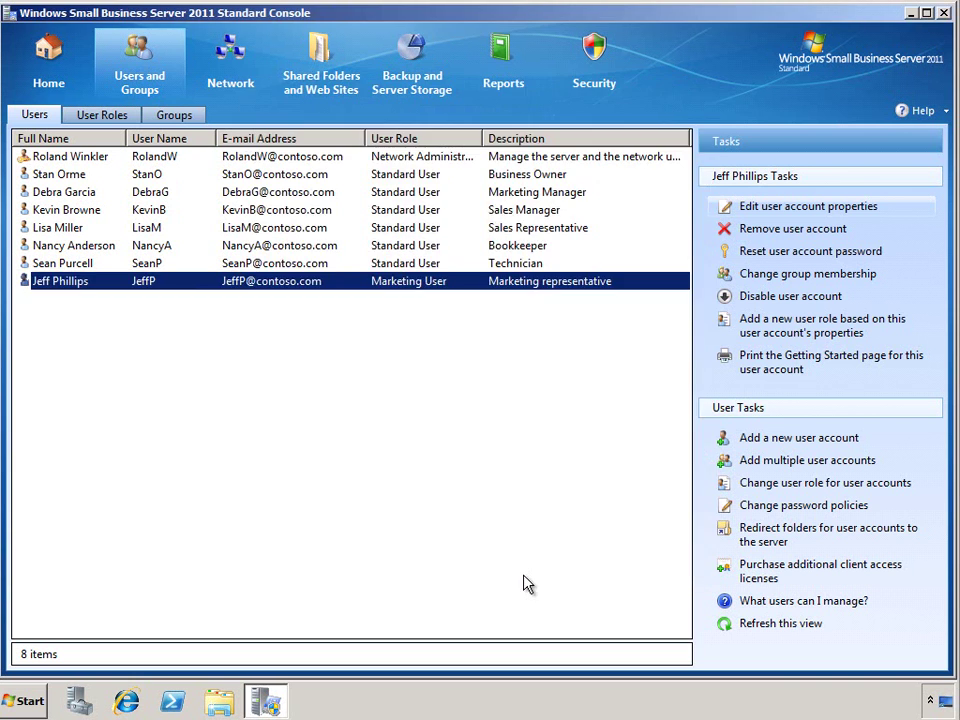